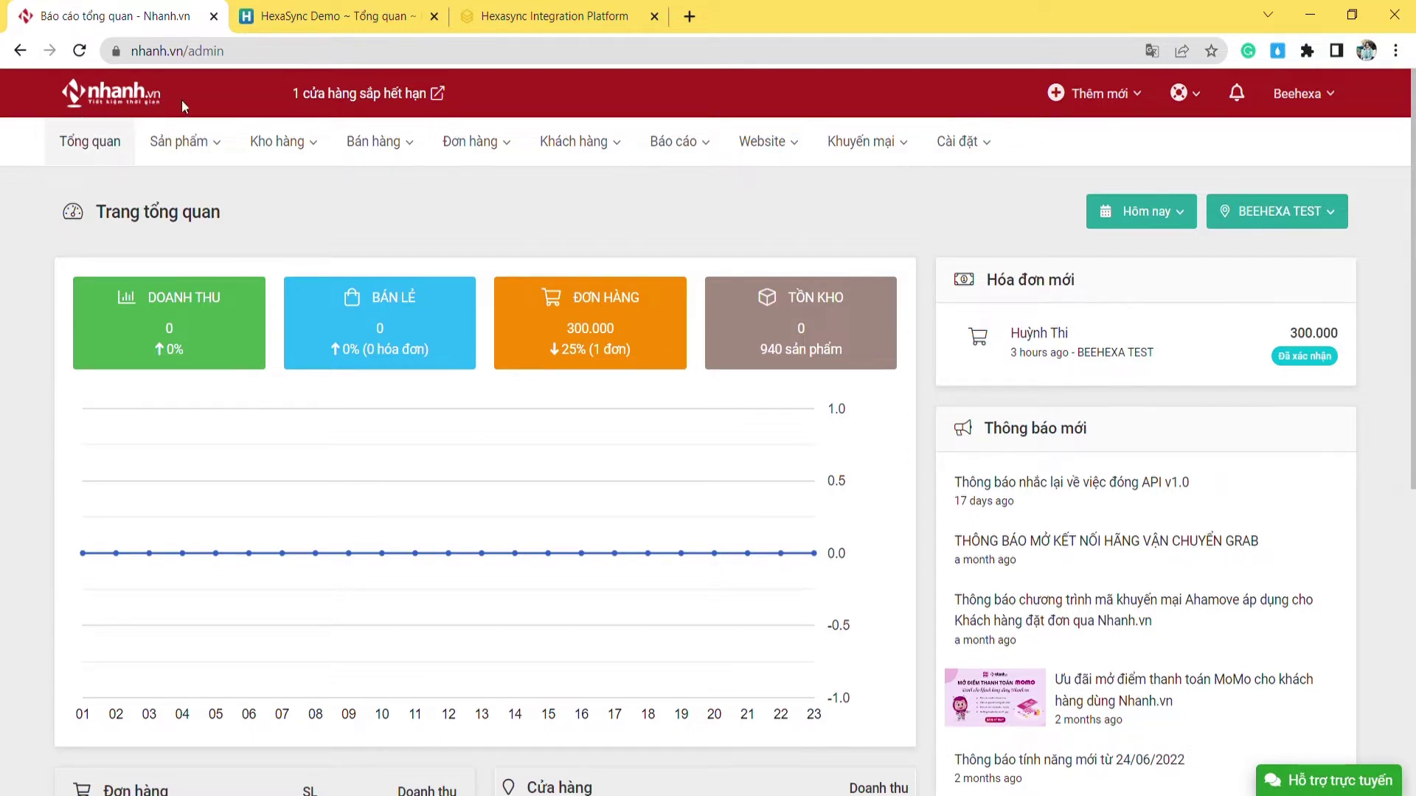
- View the Haravan dashboard and the HexaSync integrations page, and return to the Nhanh.vn dashboard
left_click(297, 16)
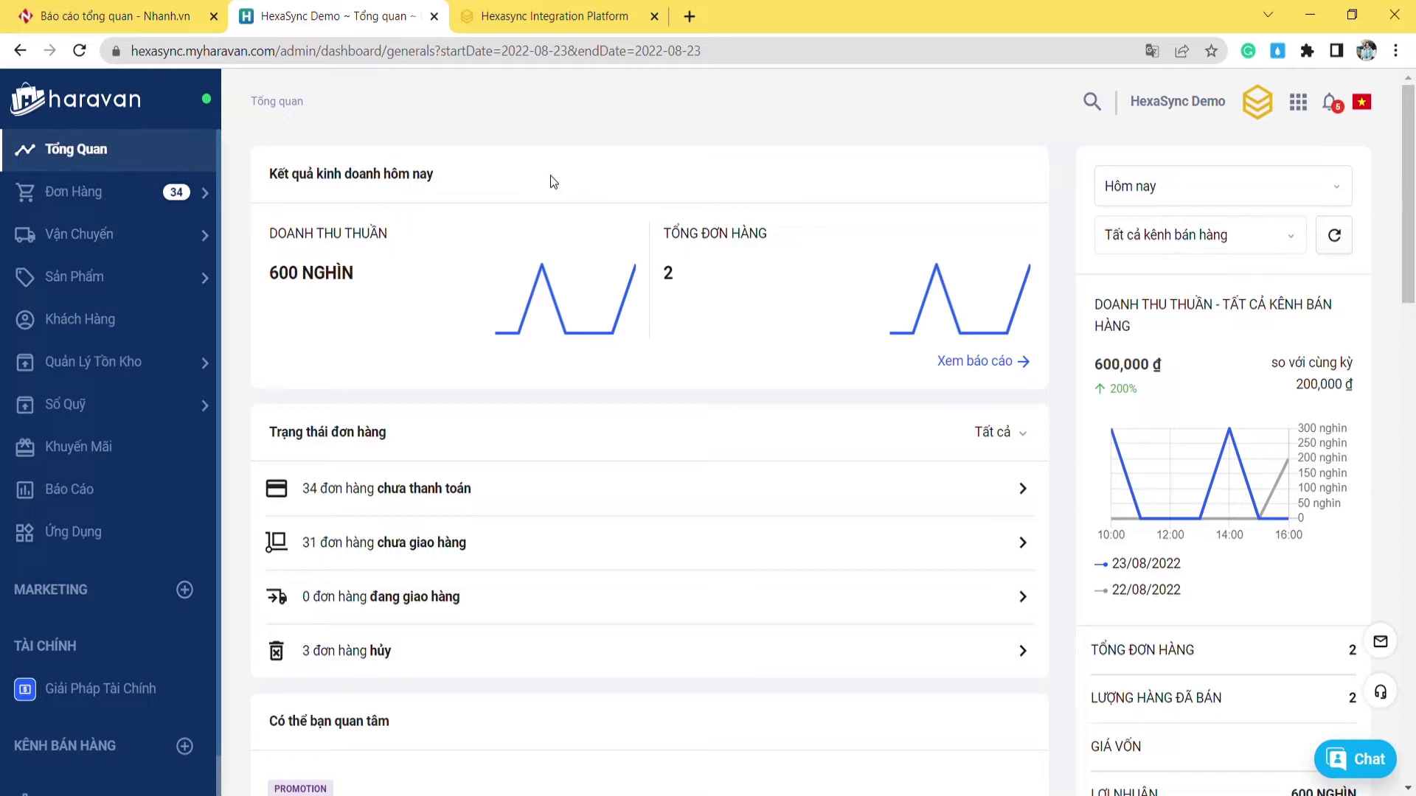
left_click(585, 11)
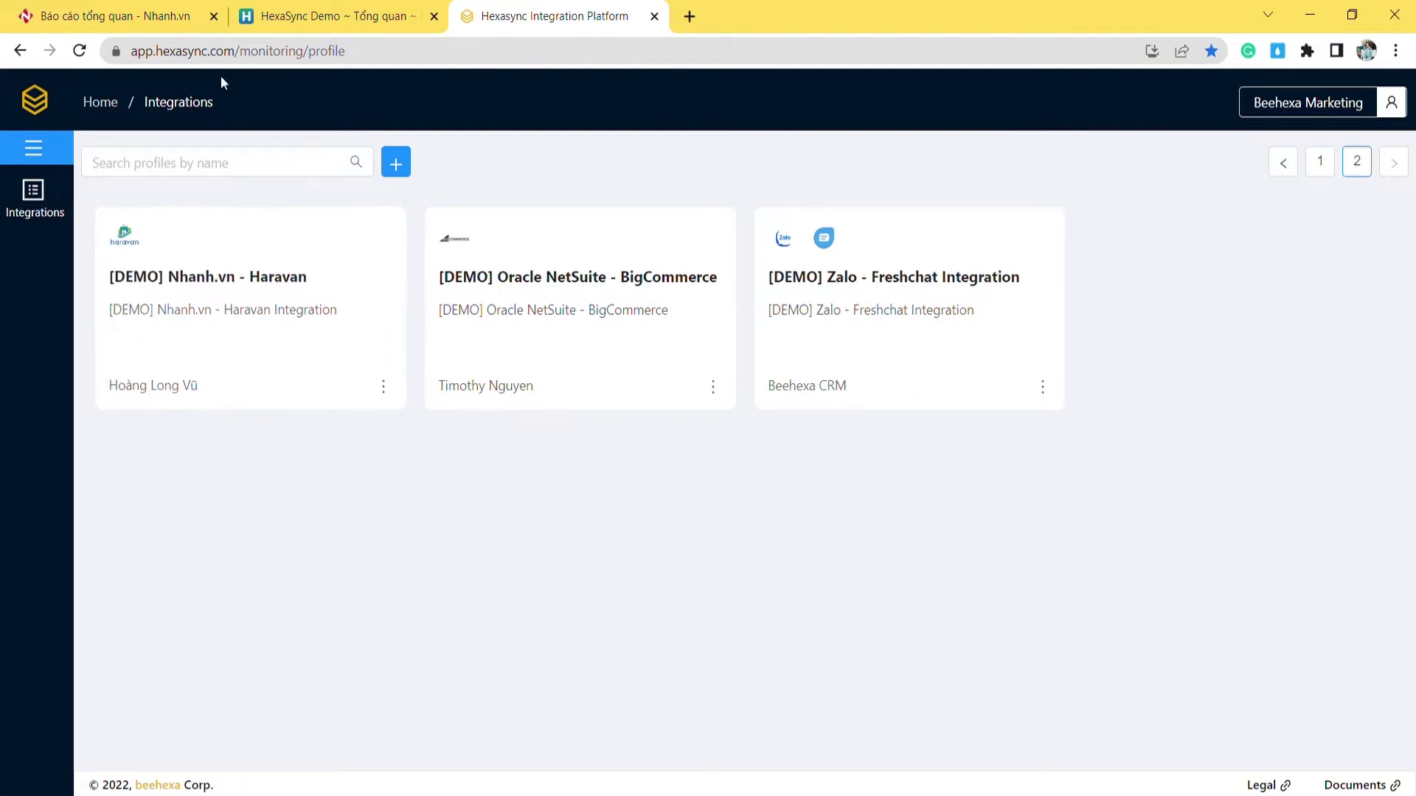
left_click(170, 16)
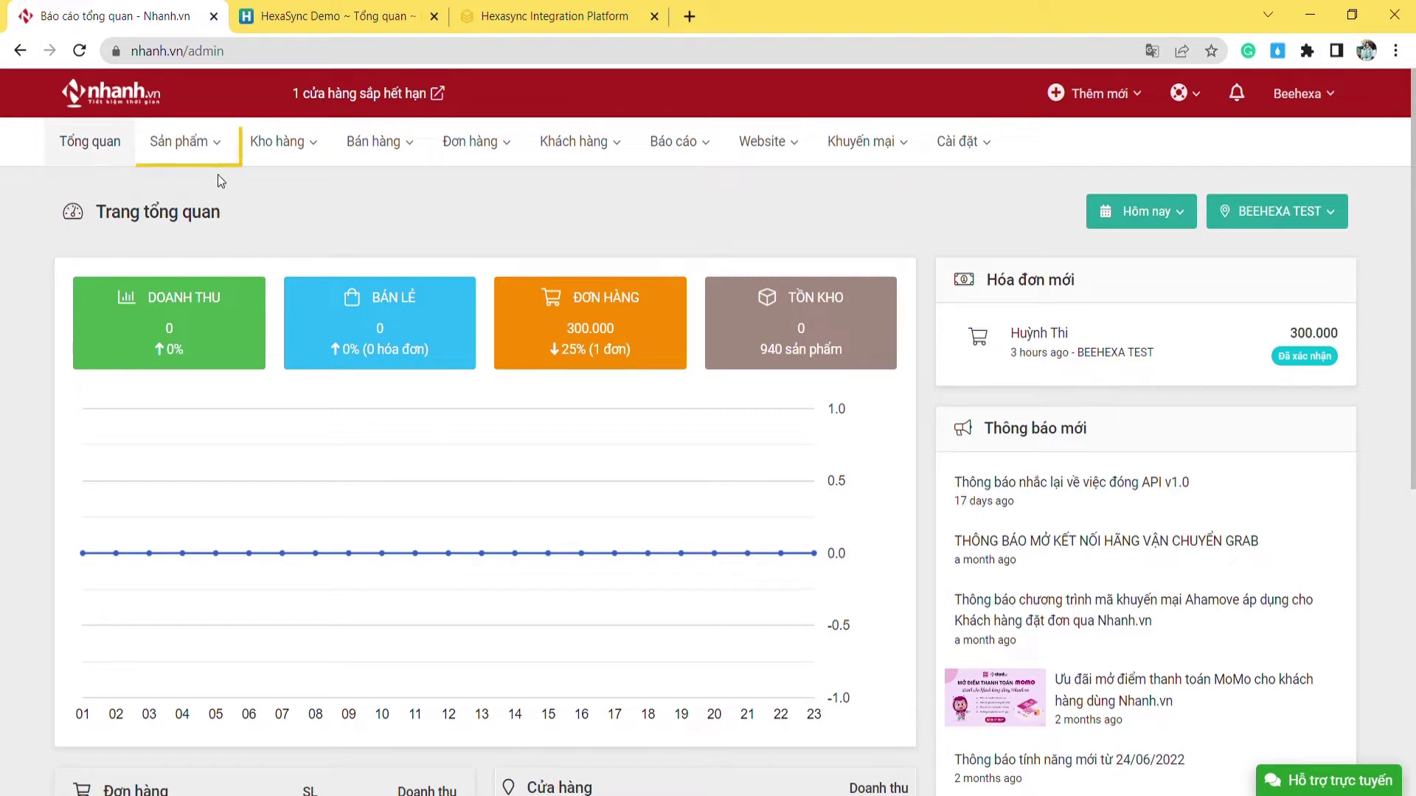
- Start a new Nhanh.vn product named Bình giữ nhiệt with code BGN1 and a selling price of 500,000
left_click(181, 143)
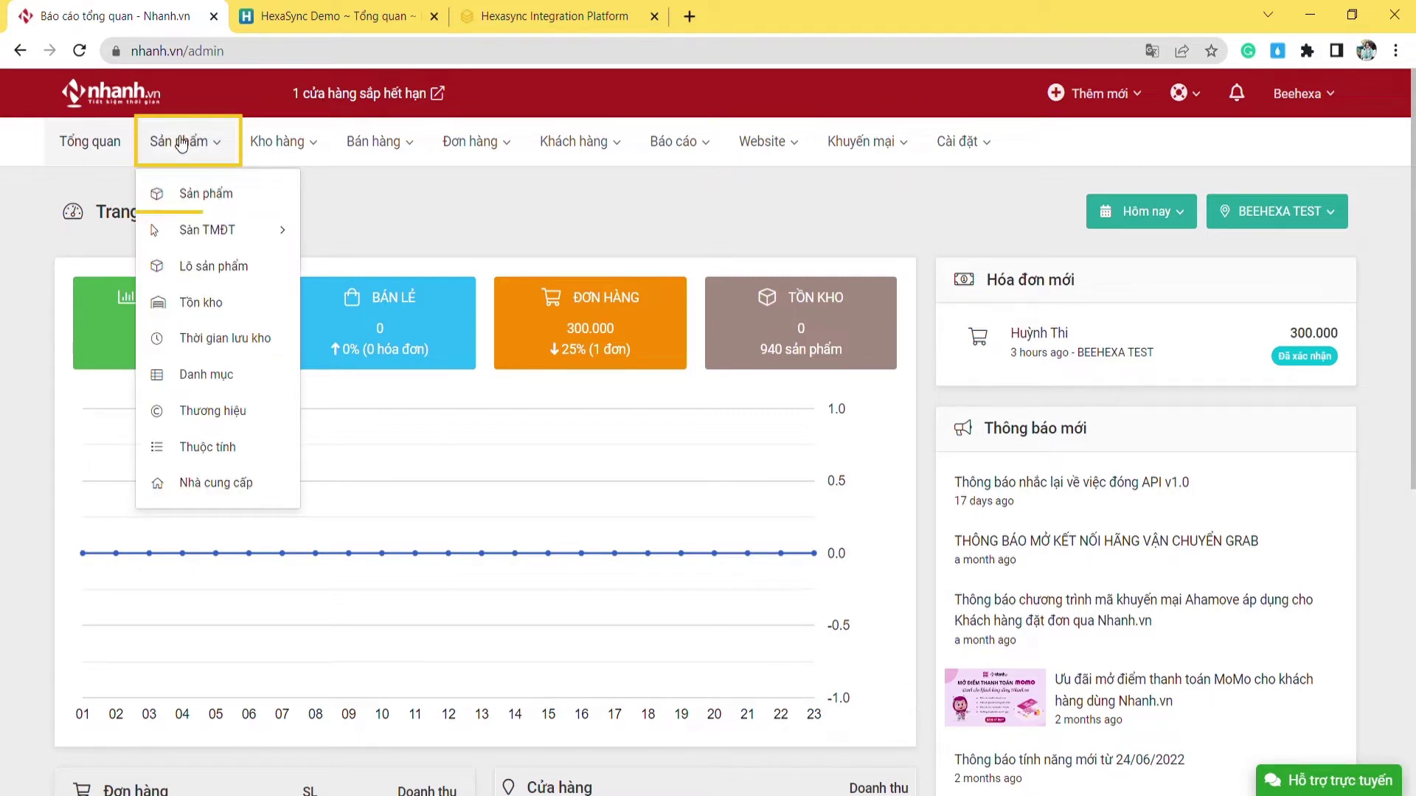
left_click(197, 206)
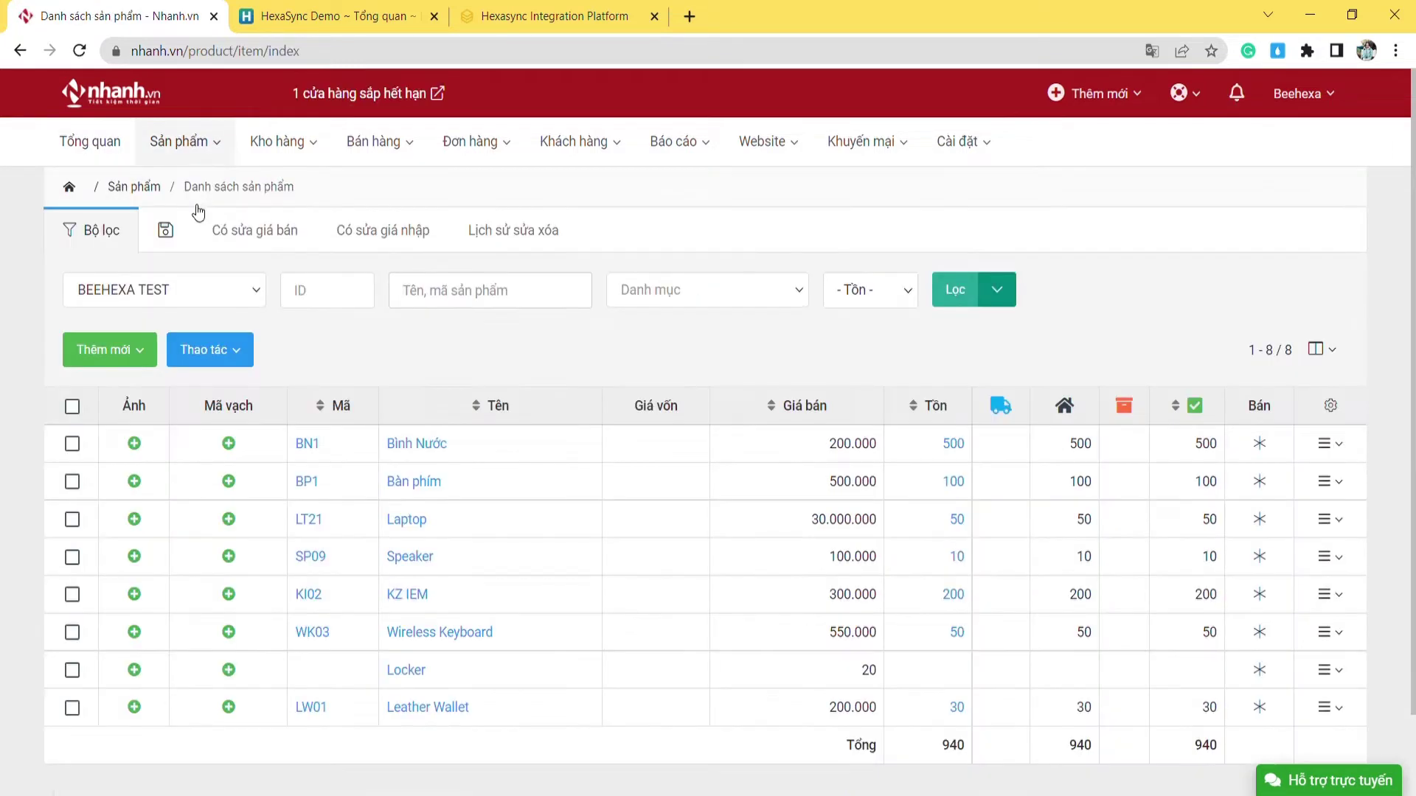
left_click(120, 352)
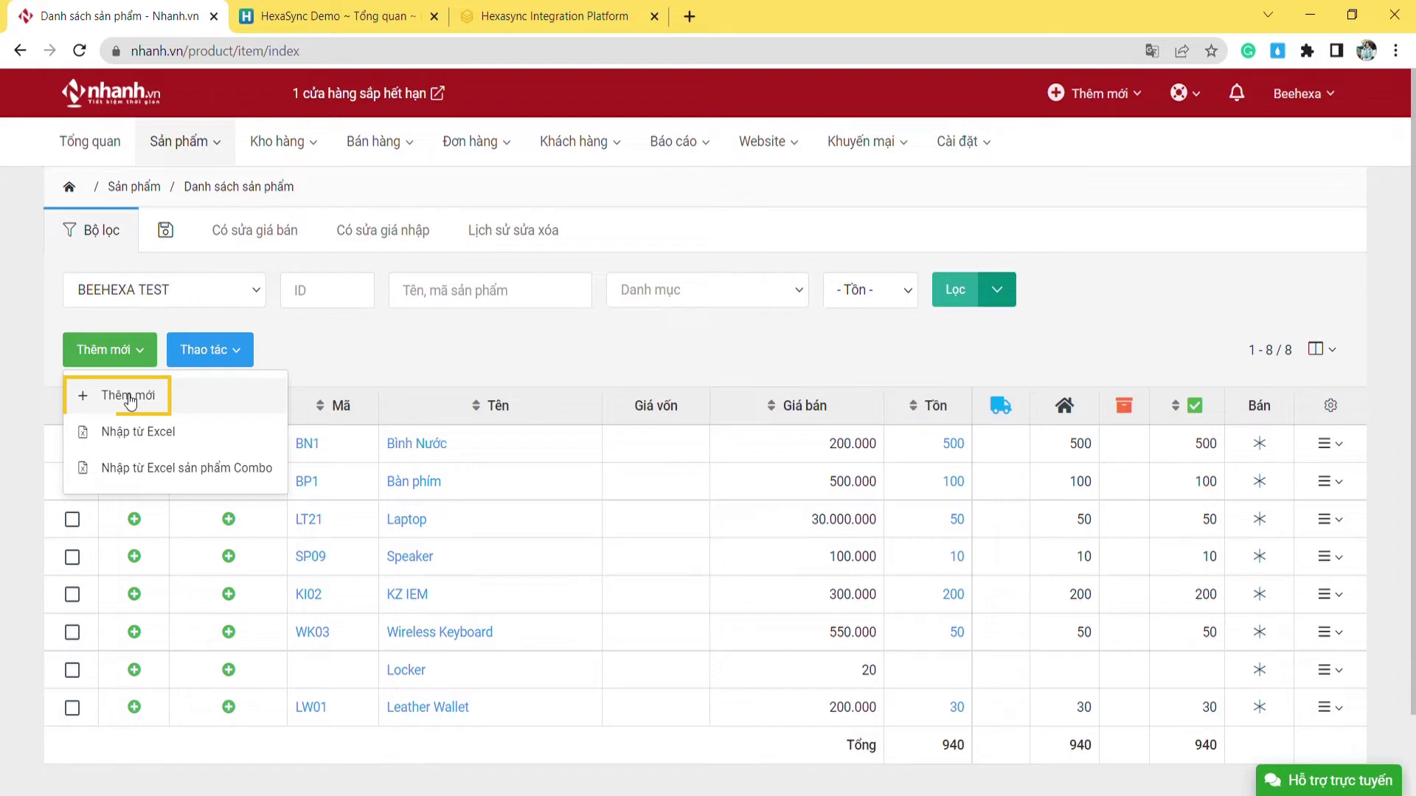
left_click(129, 398)
type("Bình giữ nhiệt")
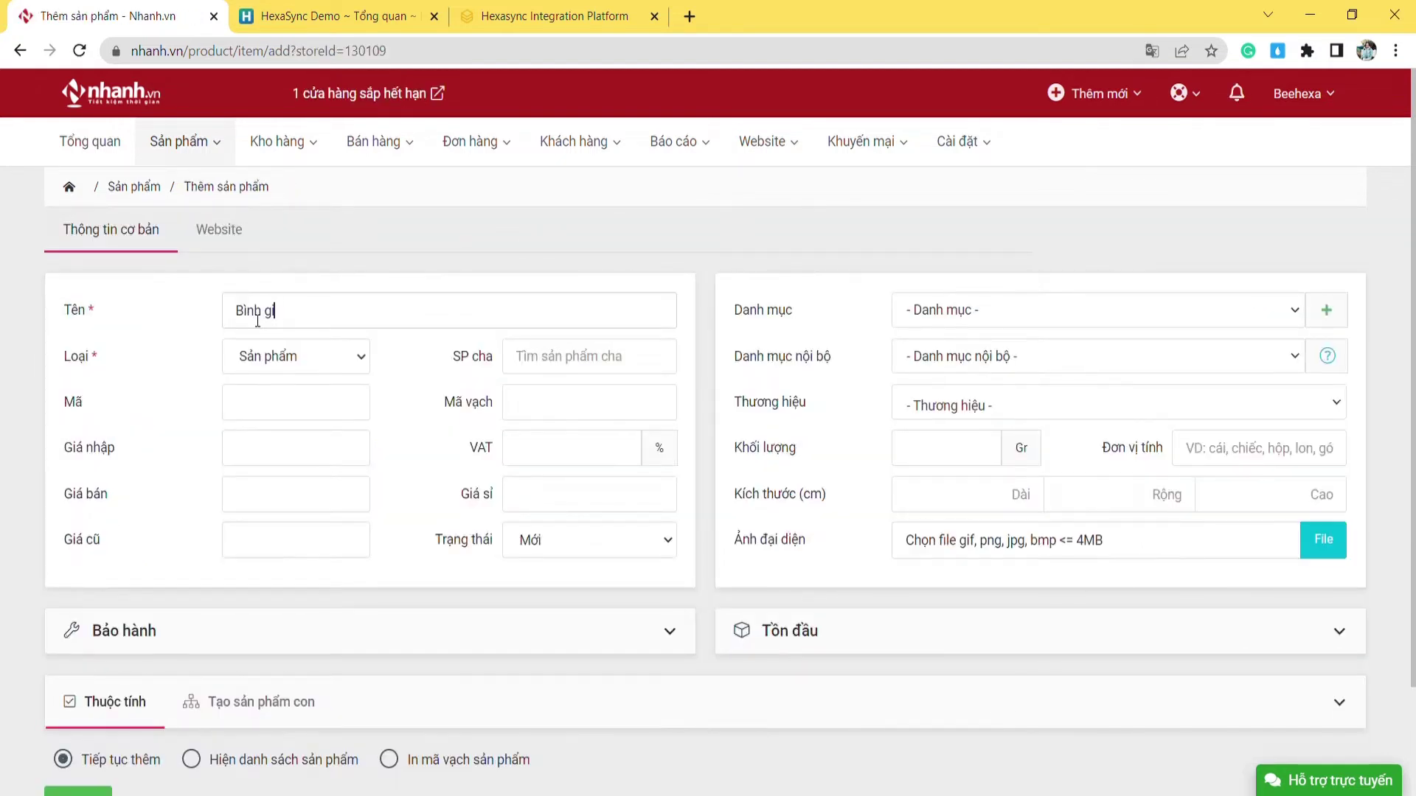
left_click(267, 398)
type("BGN1")
left_click(284, 508)
type("5000000")
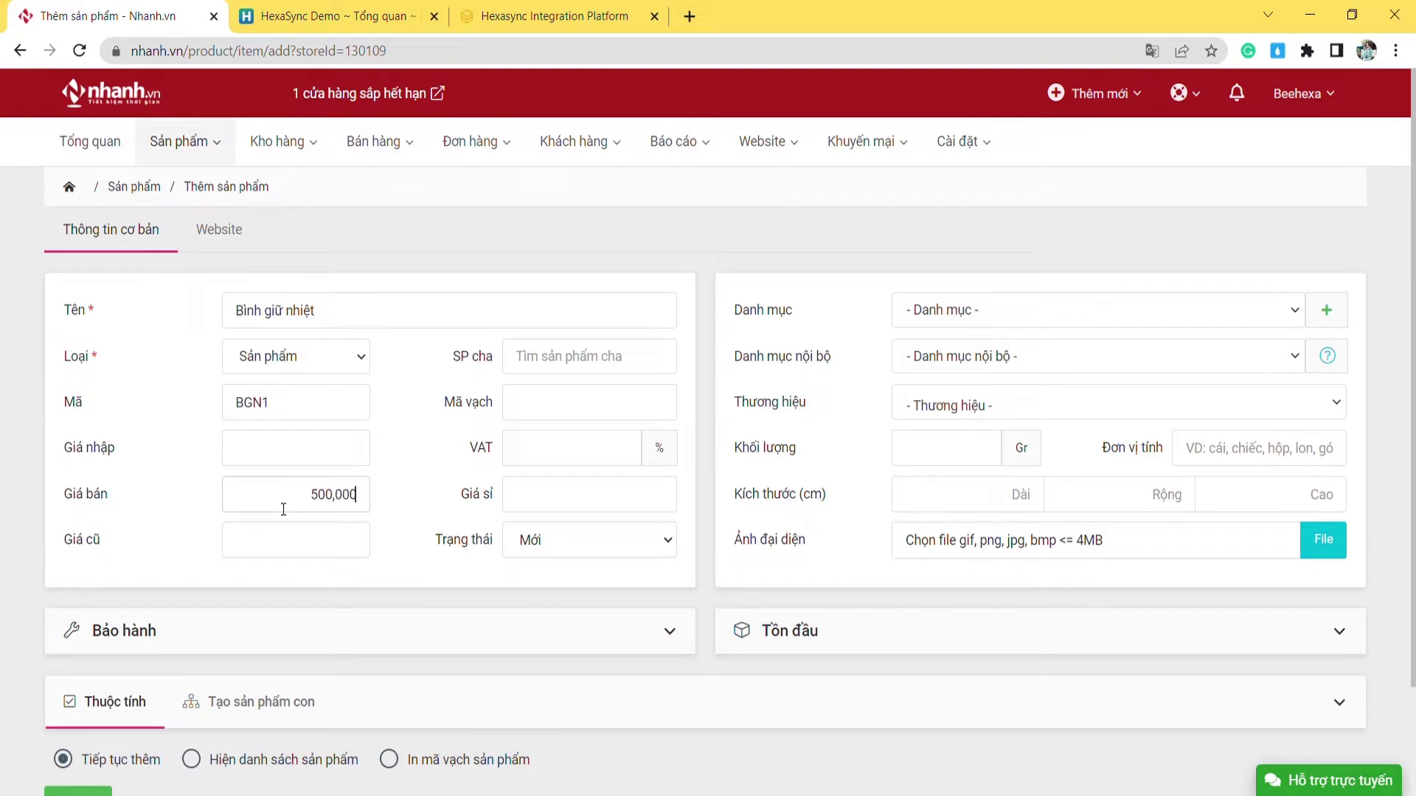
- Set the product's opening stock quantity to 1000 for the store BEEHEXA TEST and save the product
scroll(945, 638, "down", 2)
left_click(1341, 504)
left_click(989, 566)
type("1000")
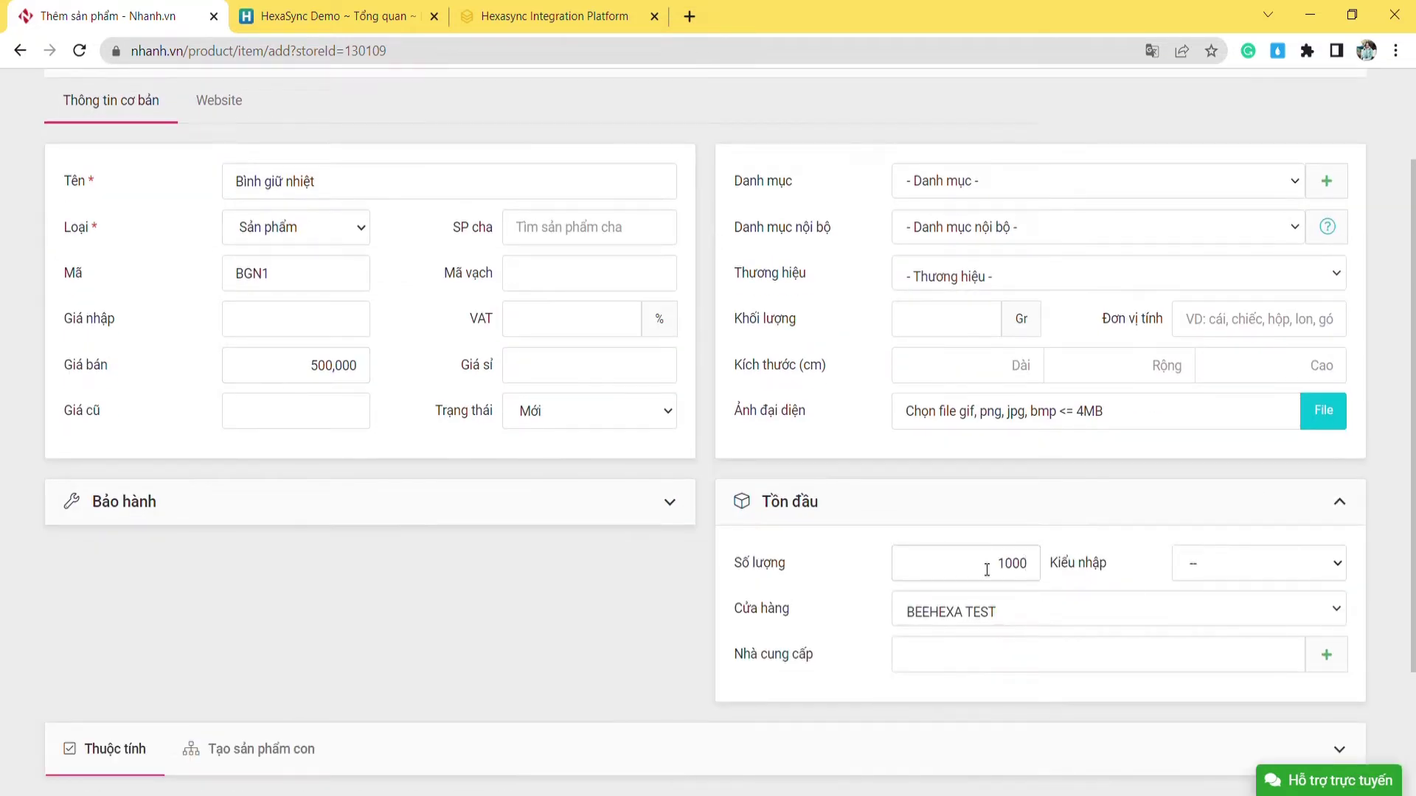
scroll(983, 563, "down", 2)
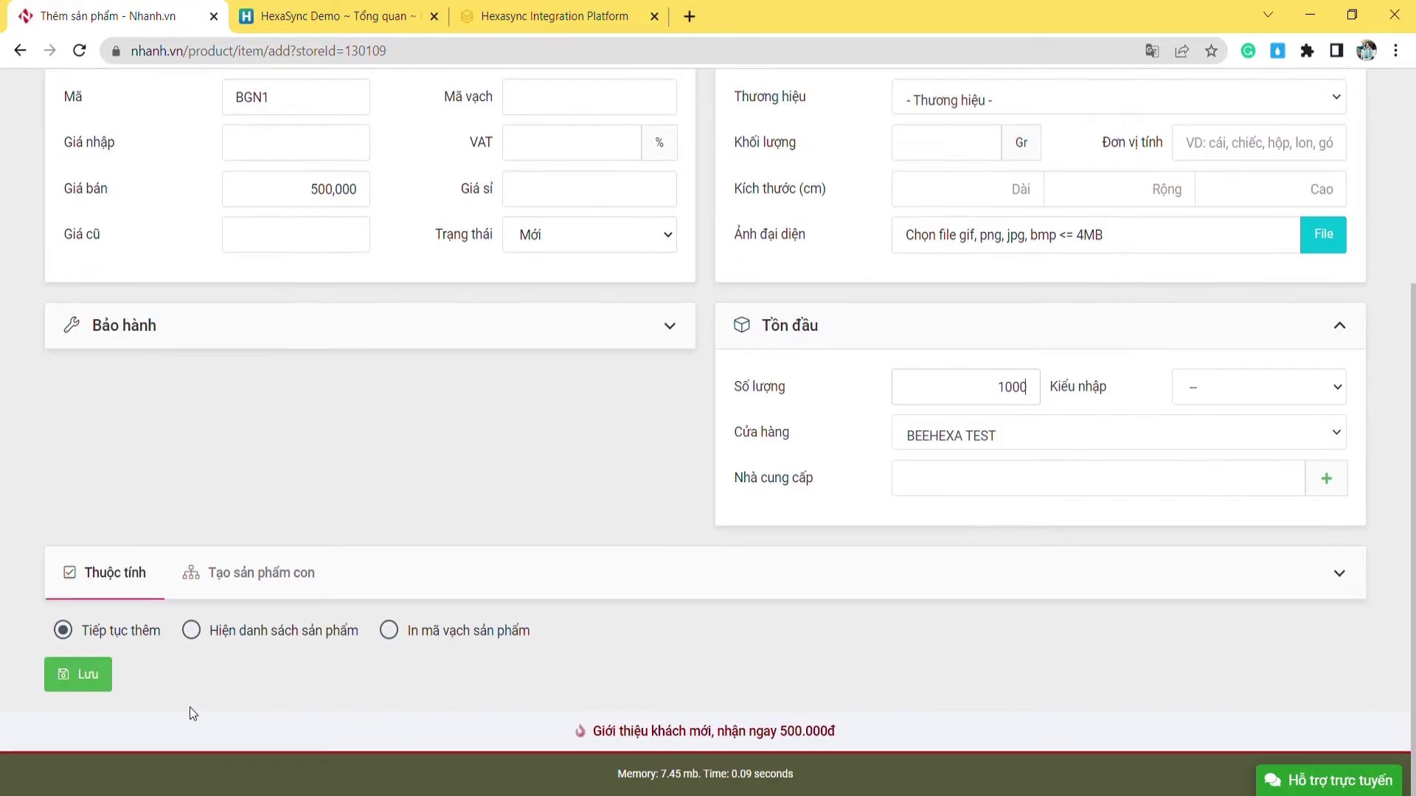
left_click(94, 676)
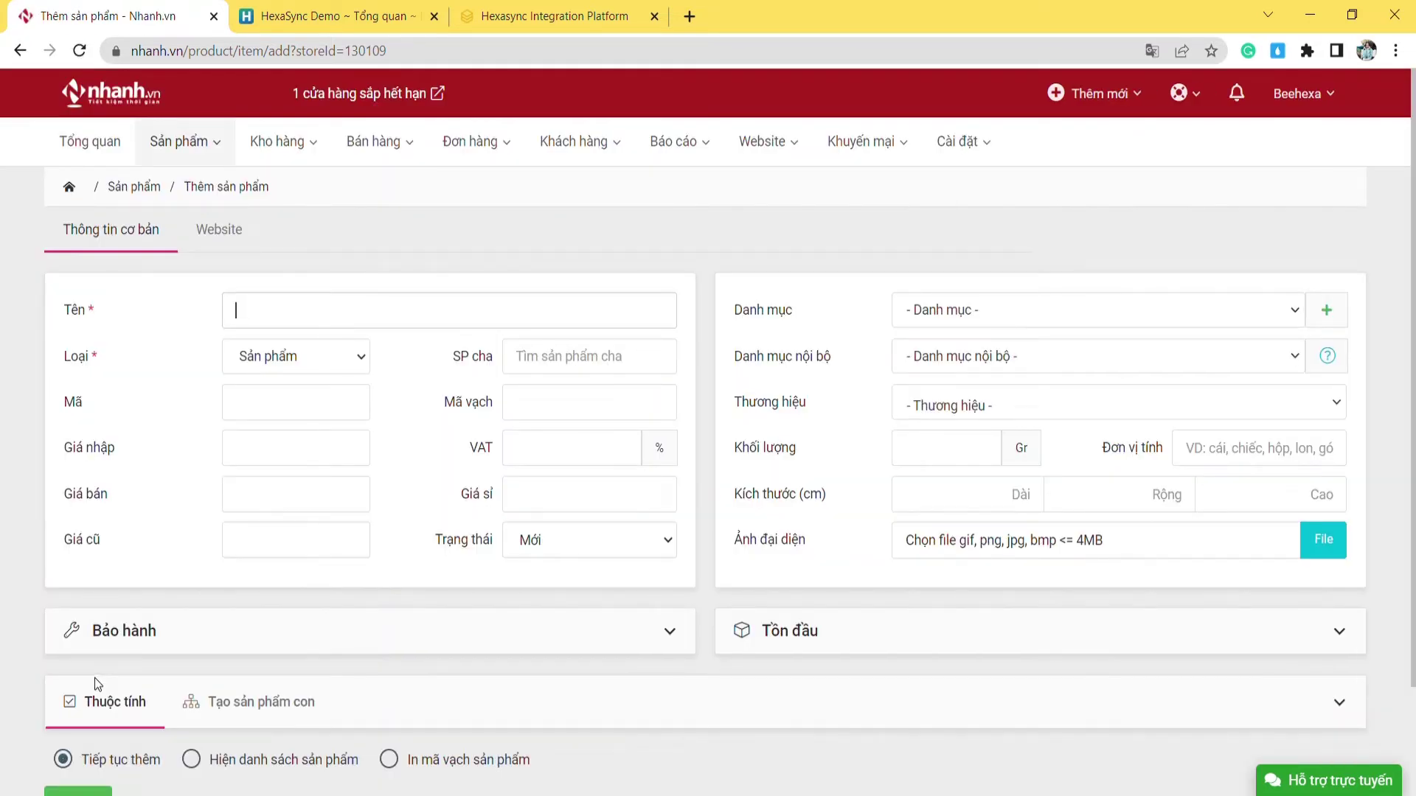
- Return to the product list, select the Bình giữ nhiệt row and check its product code
left_click(148, 190)
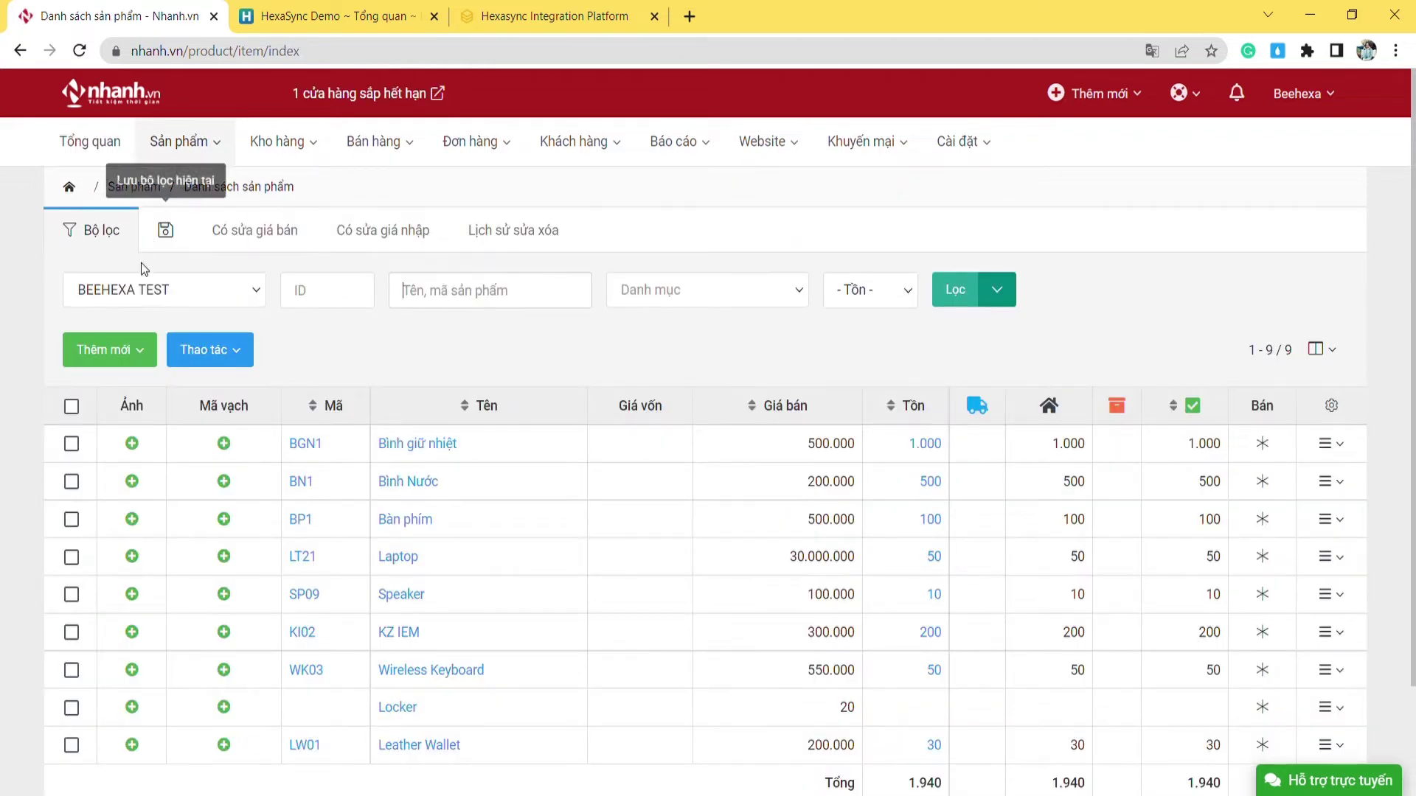
left_click(71, 444)
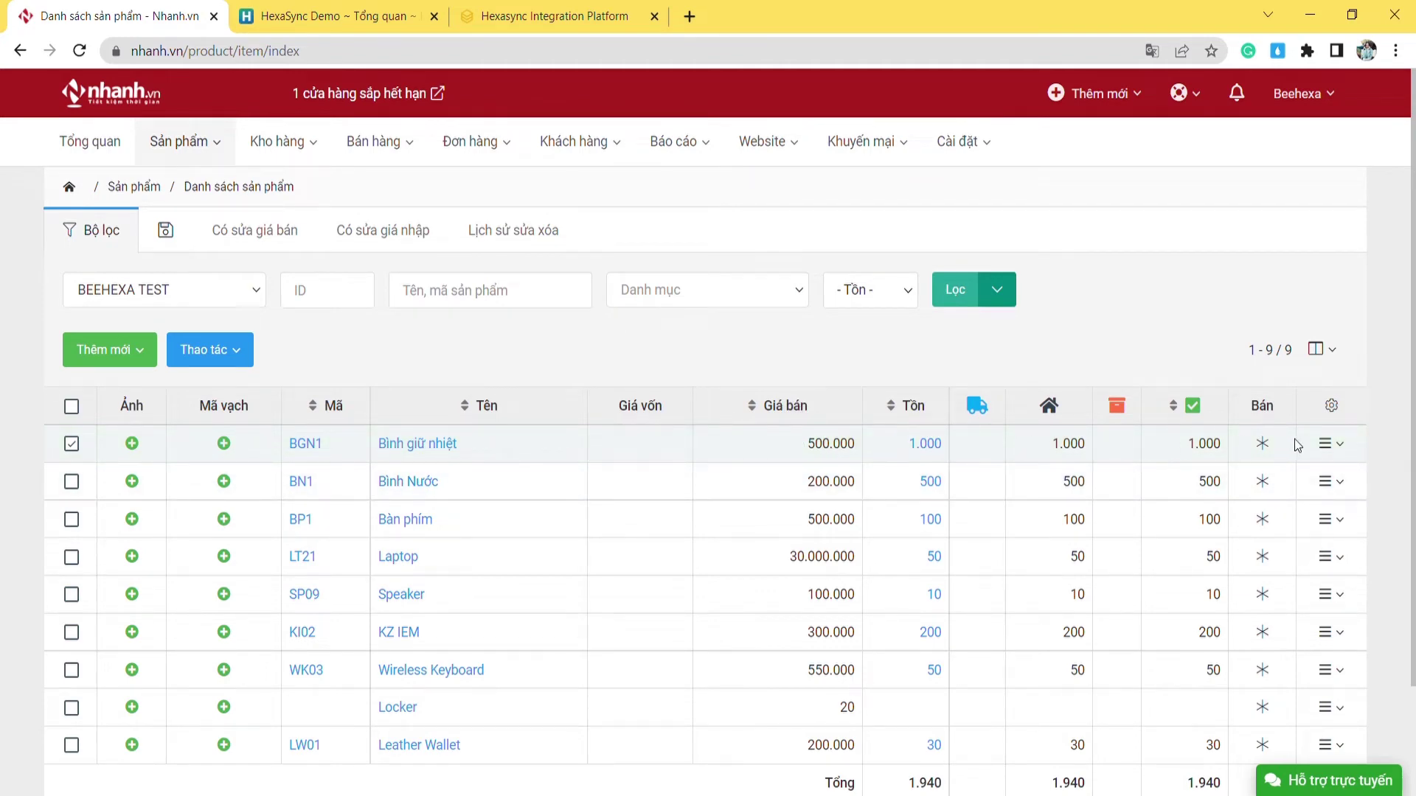
double_click(291, 446)
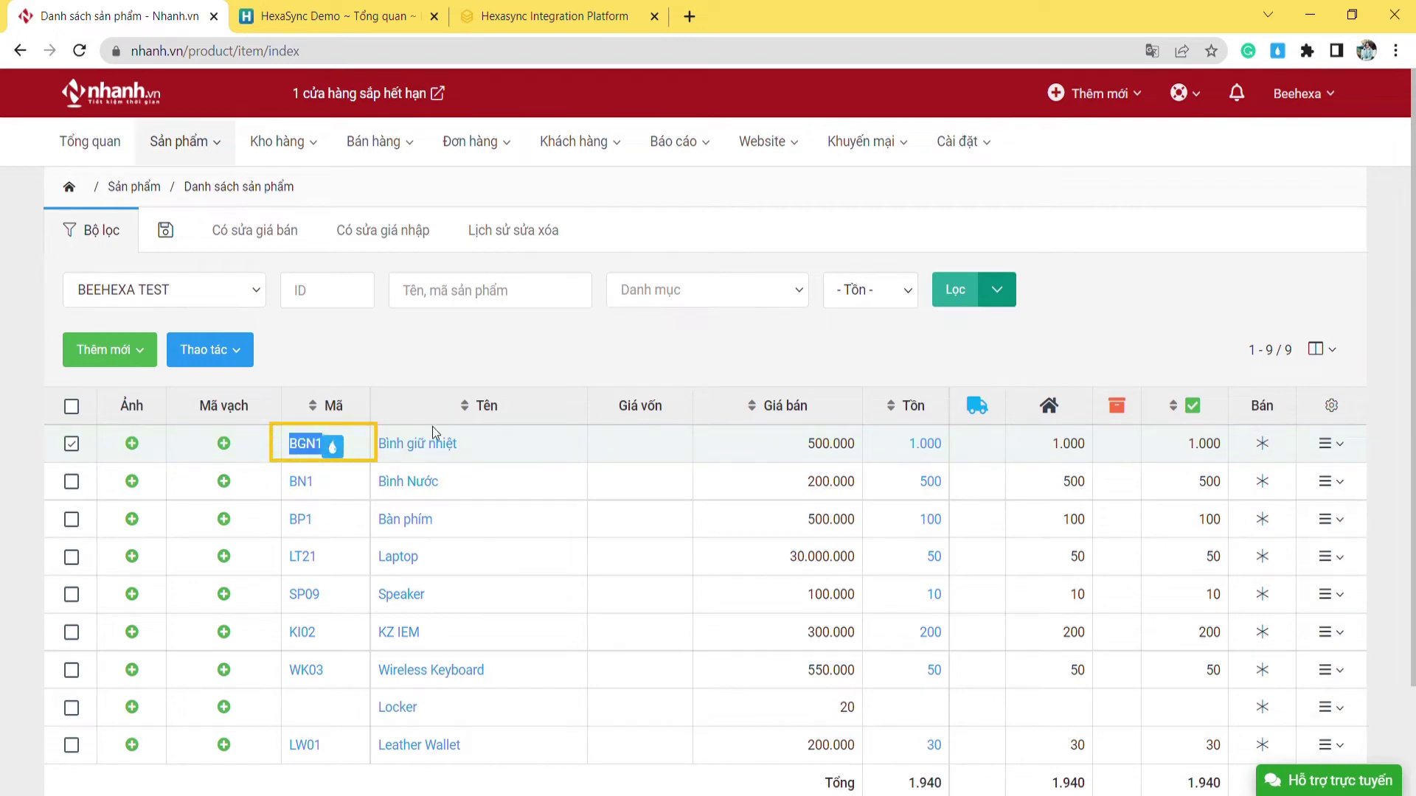
left_click(442, 345)
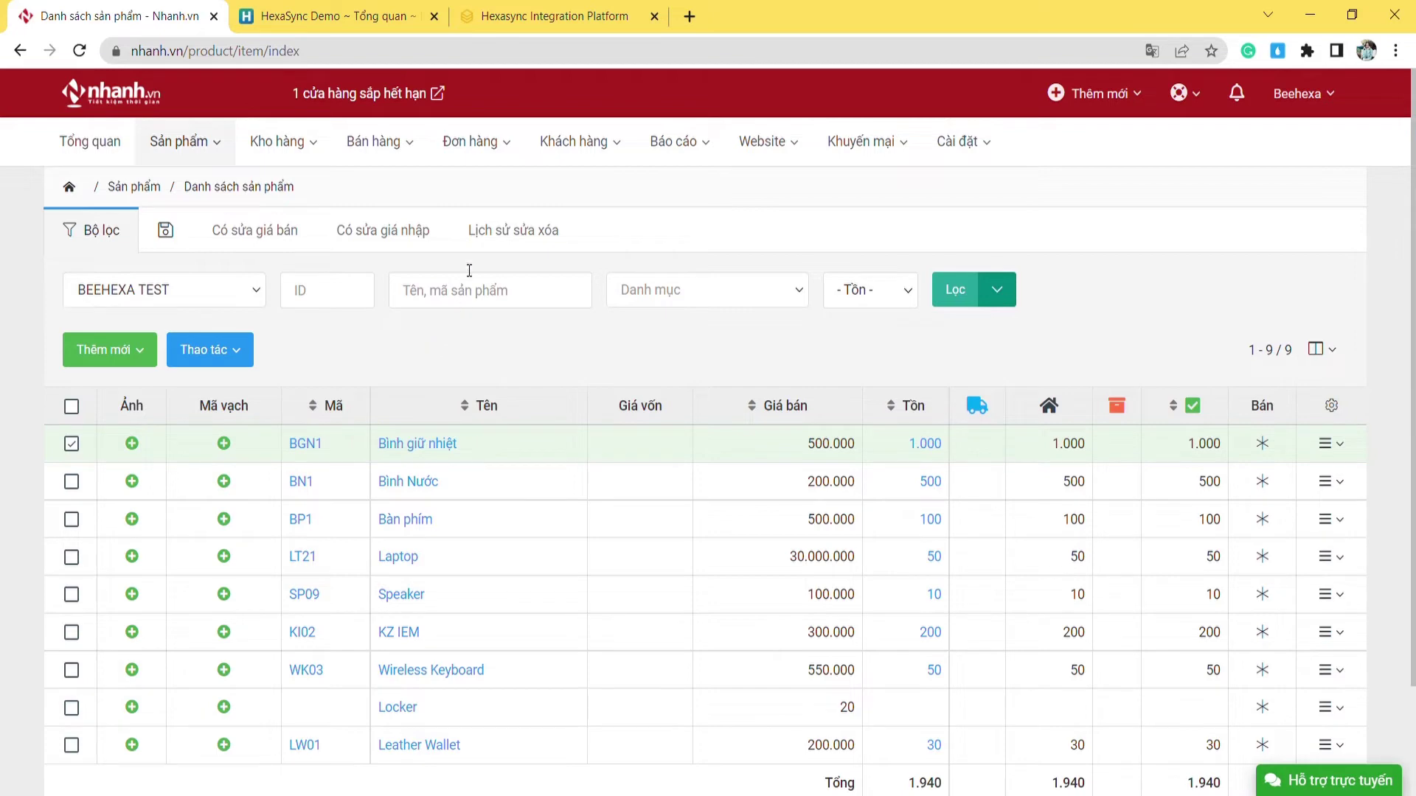
- Switch to HexaSync and open the monitored data of the [Nhanhvn > Haravan] Products task in the [DEMO] Nhanh.vn - Haravan profile
left_click(541, 11)
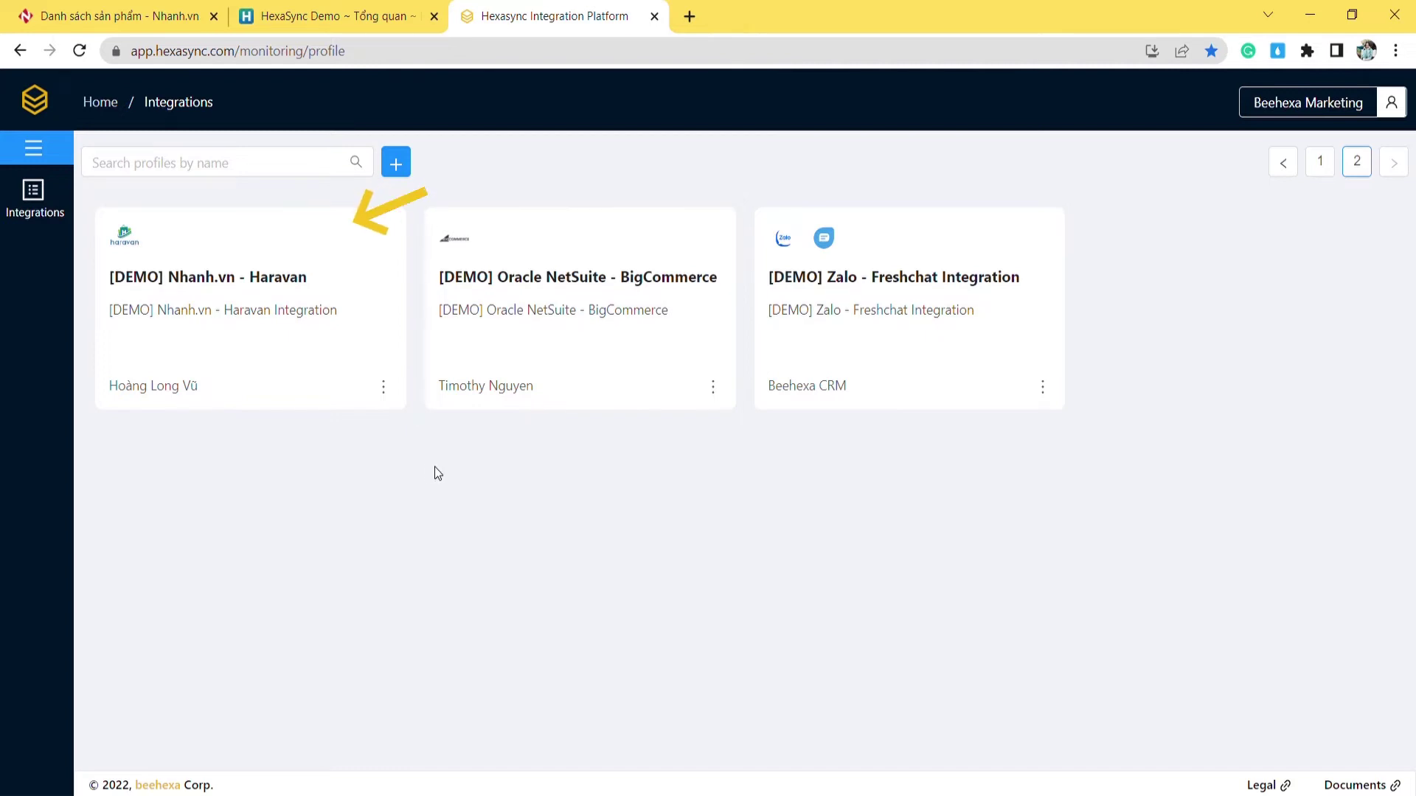
left_click(227, 280)
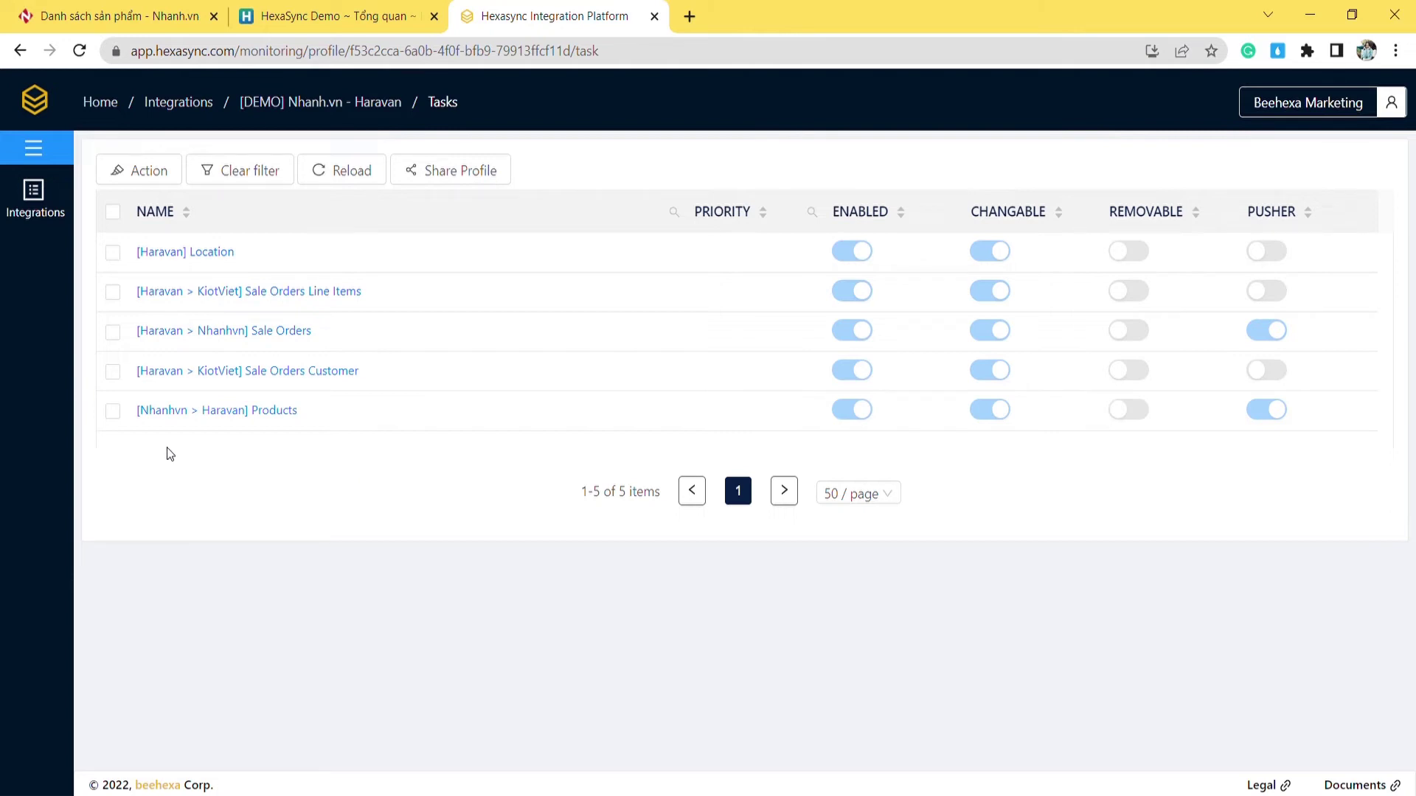
left_click(113, 411)
left_click(232, 417)
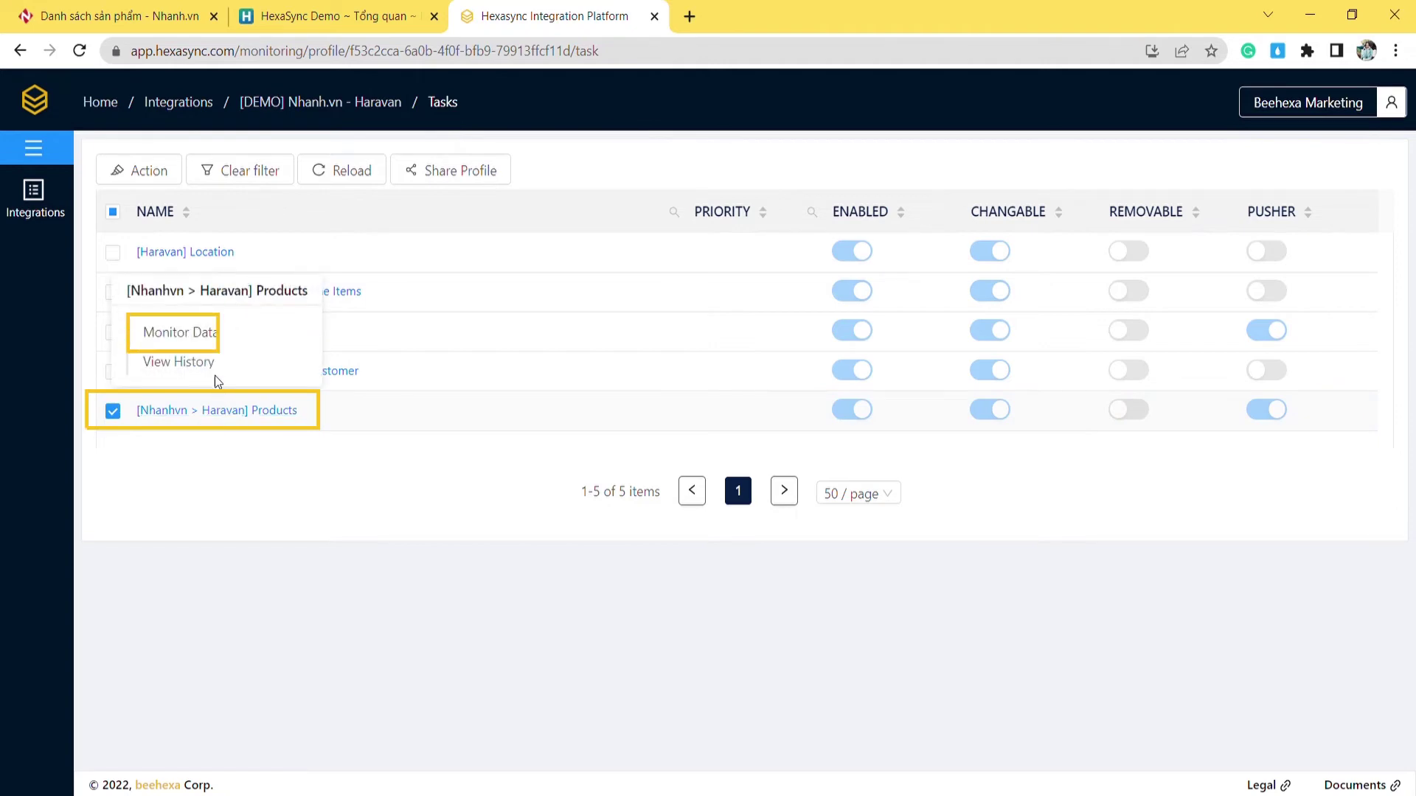
left_click(205, 334)
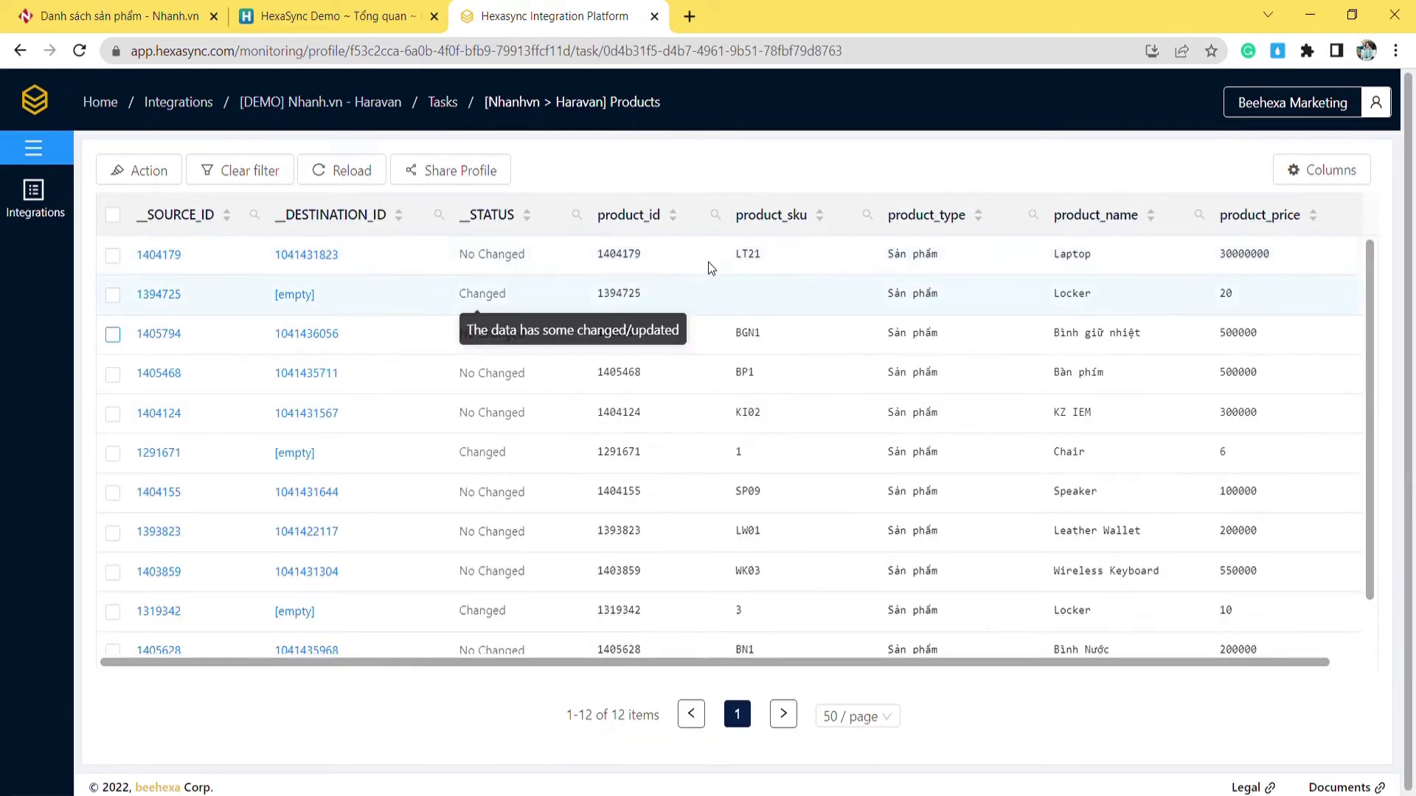
- Filter the monitored products by product_sku BGN1 and examine the matching row's columns, including its destination ID
left_click(867, 215)
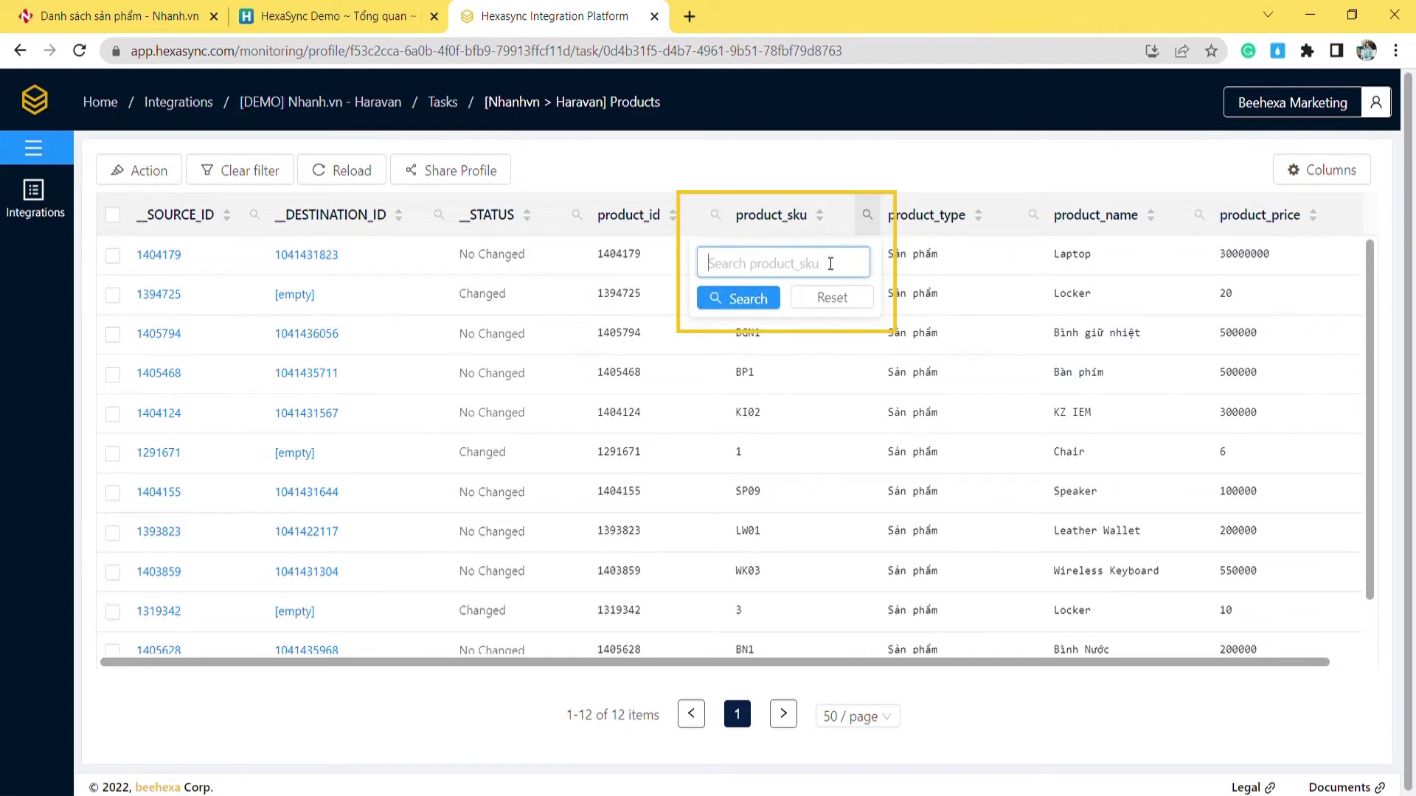
type("BGN1")
left_click(762, 298)
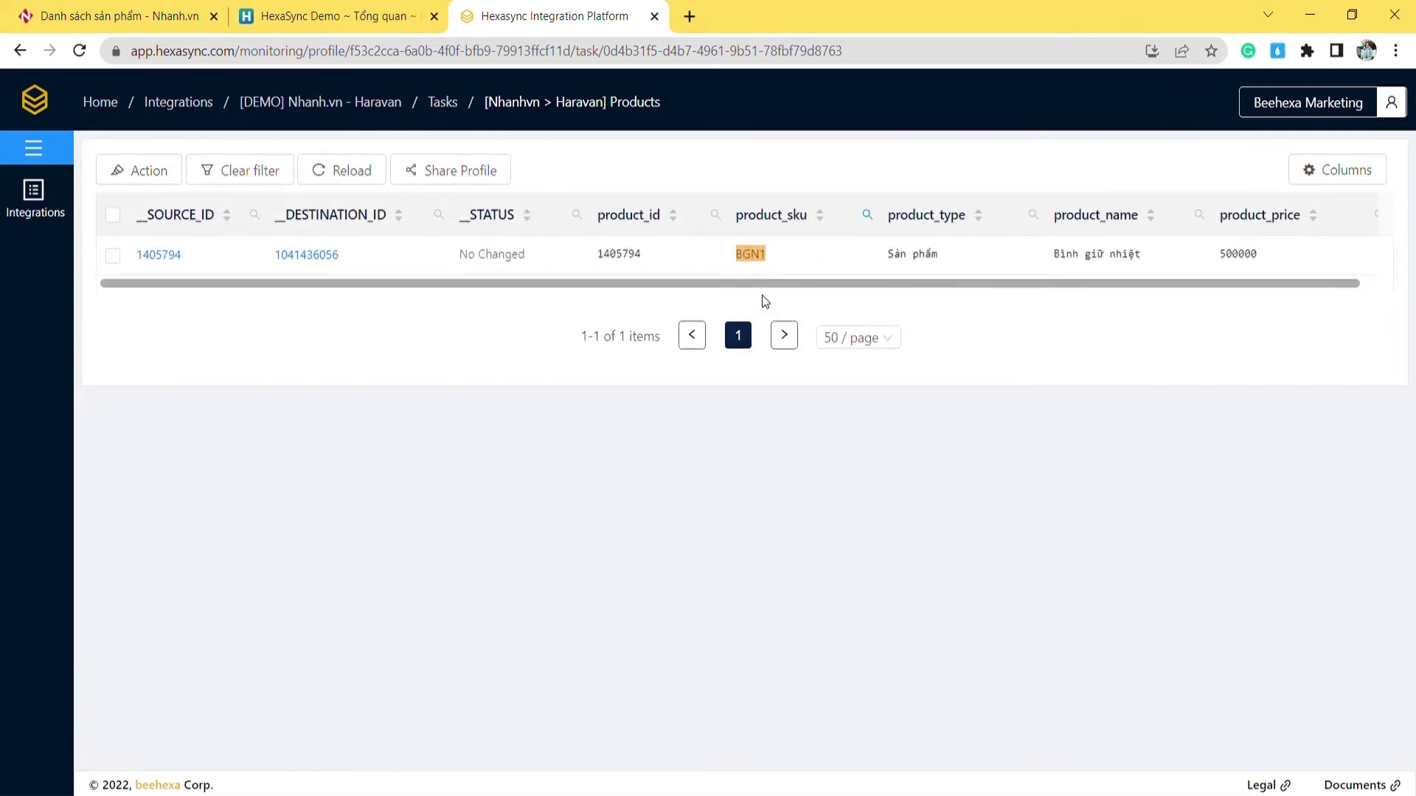
left_click_drag(606, 284, 800, 285)
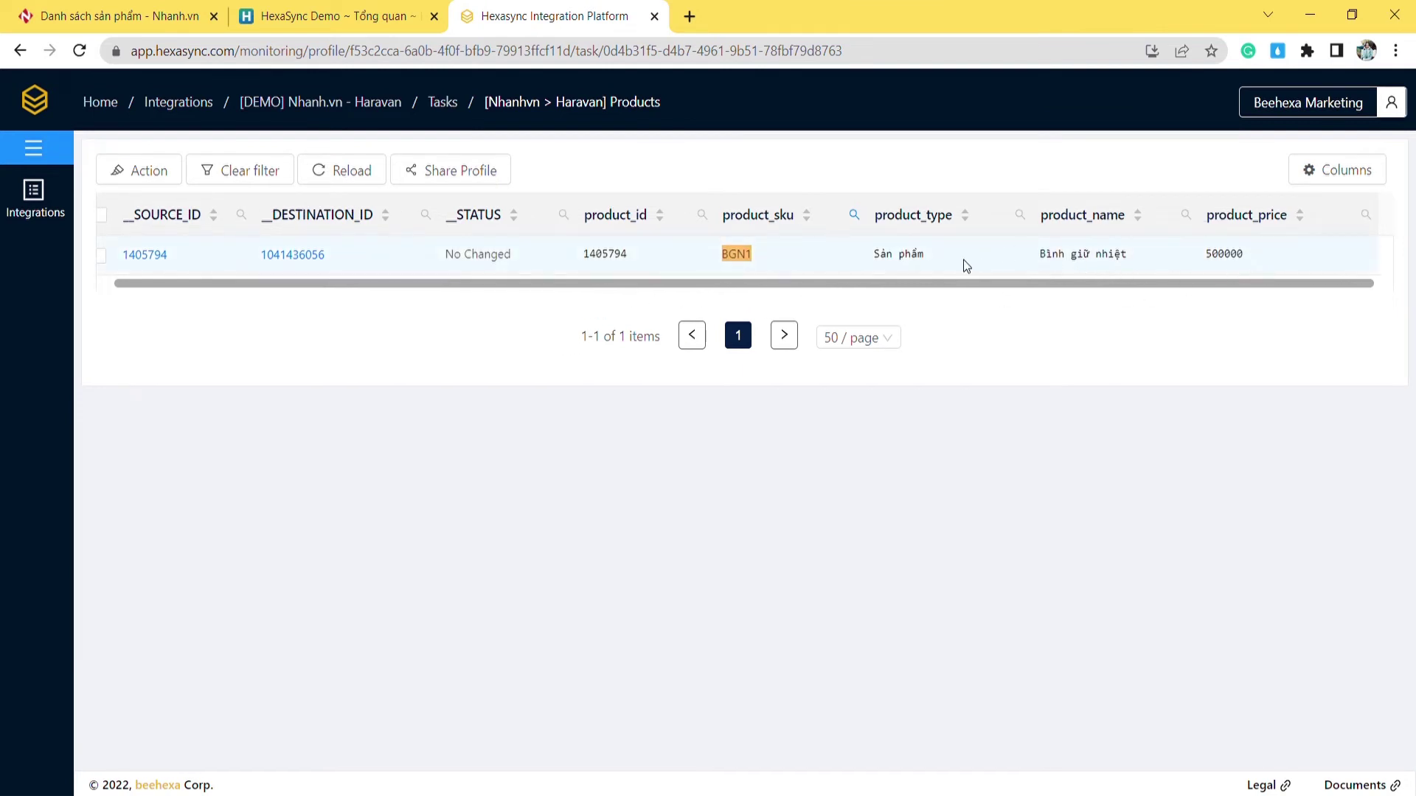
left_click_drag(865, 290, 762, 309)
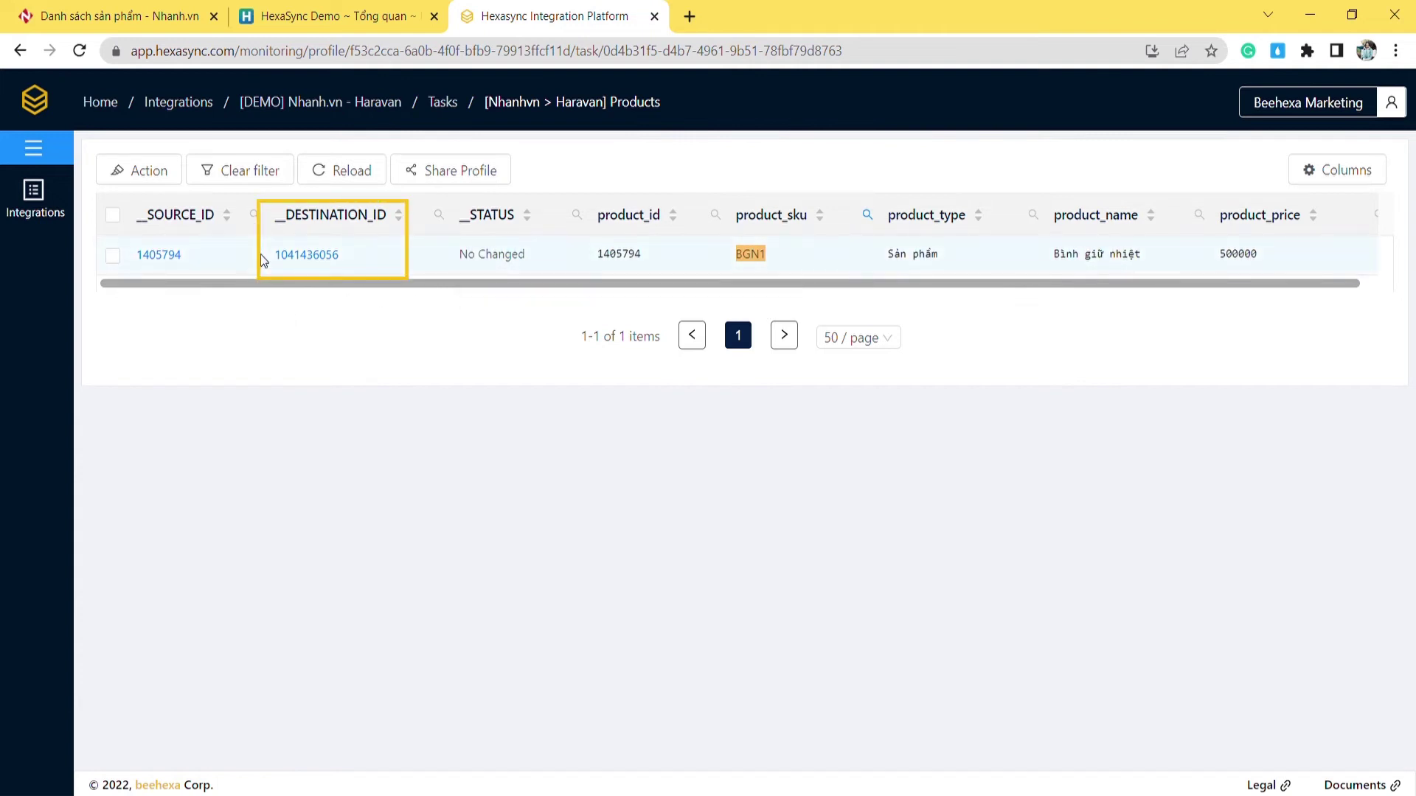
left_click_drag(259, 254, 345, 263)
left_click(400, 317)
- Switch to Haravan and search all products for BGN1
left_click(292, 10)
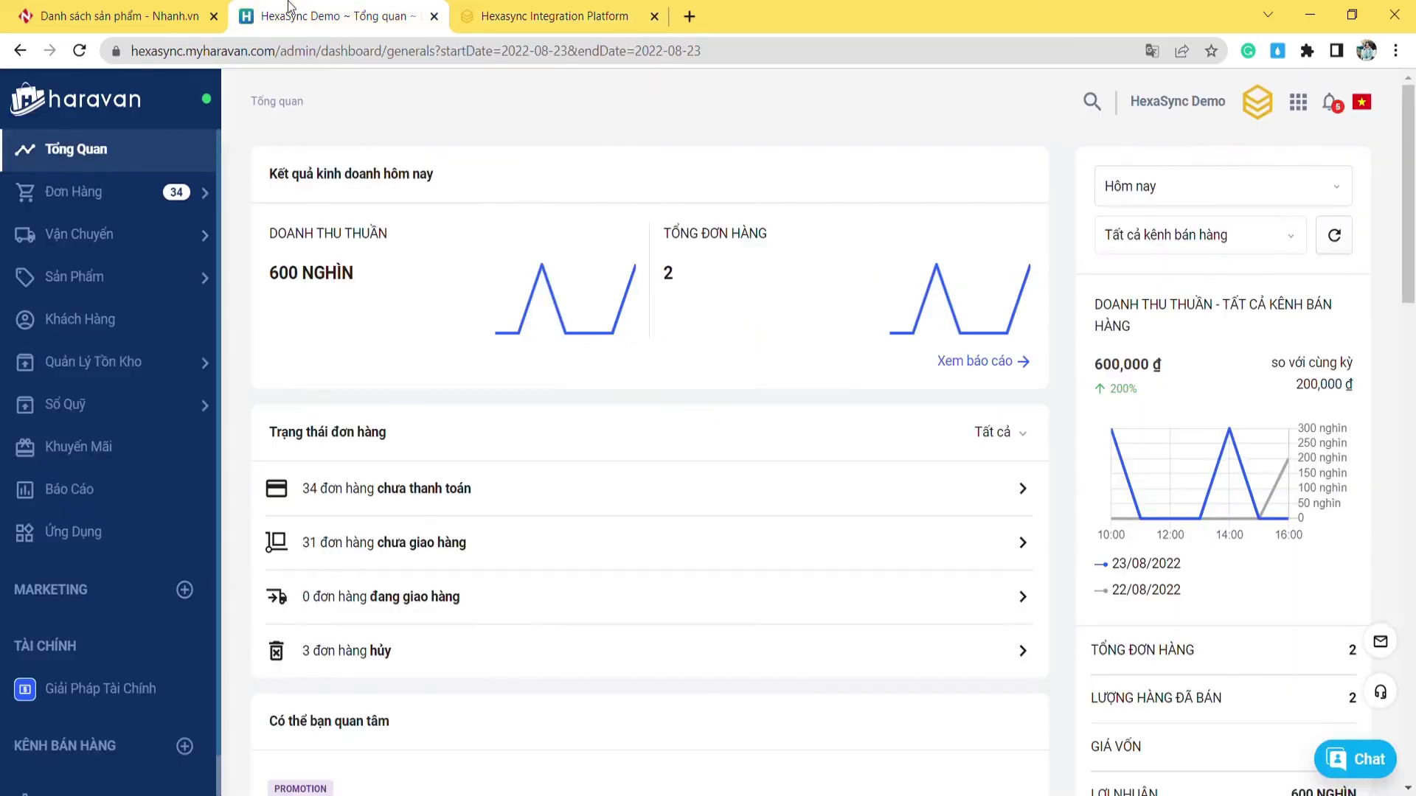
left_click(138, 282)
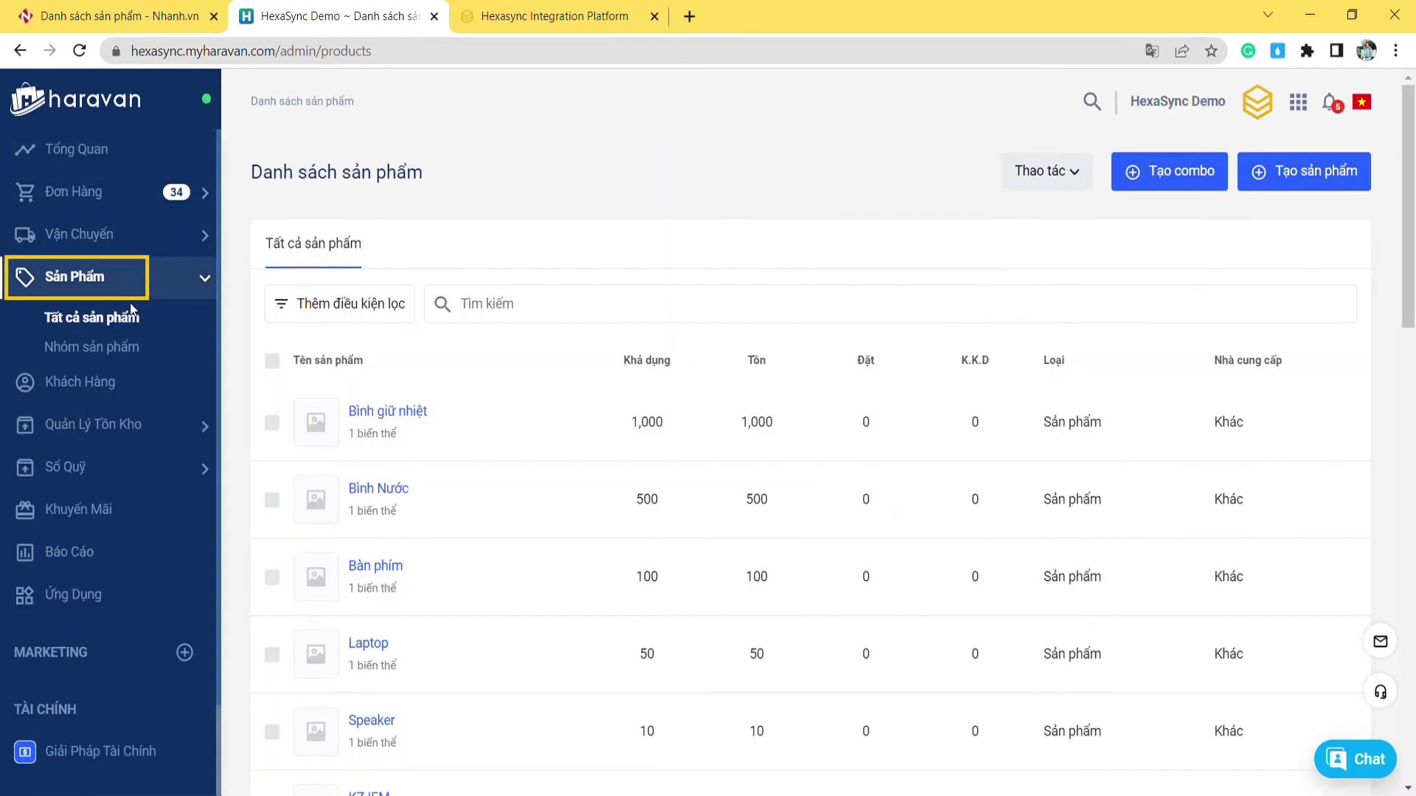
left_click(514, 308)
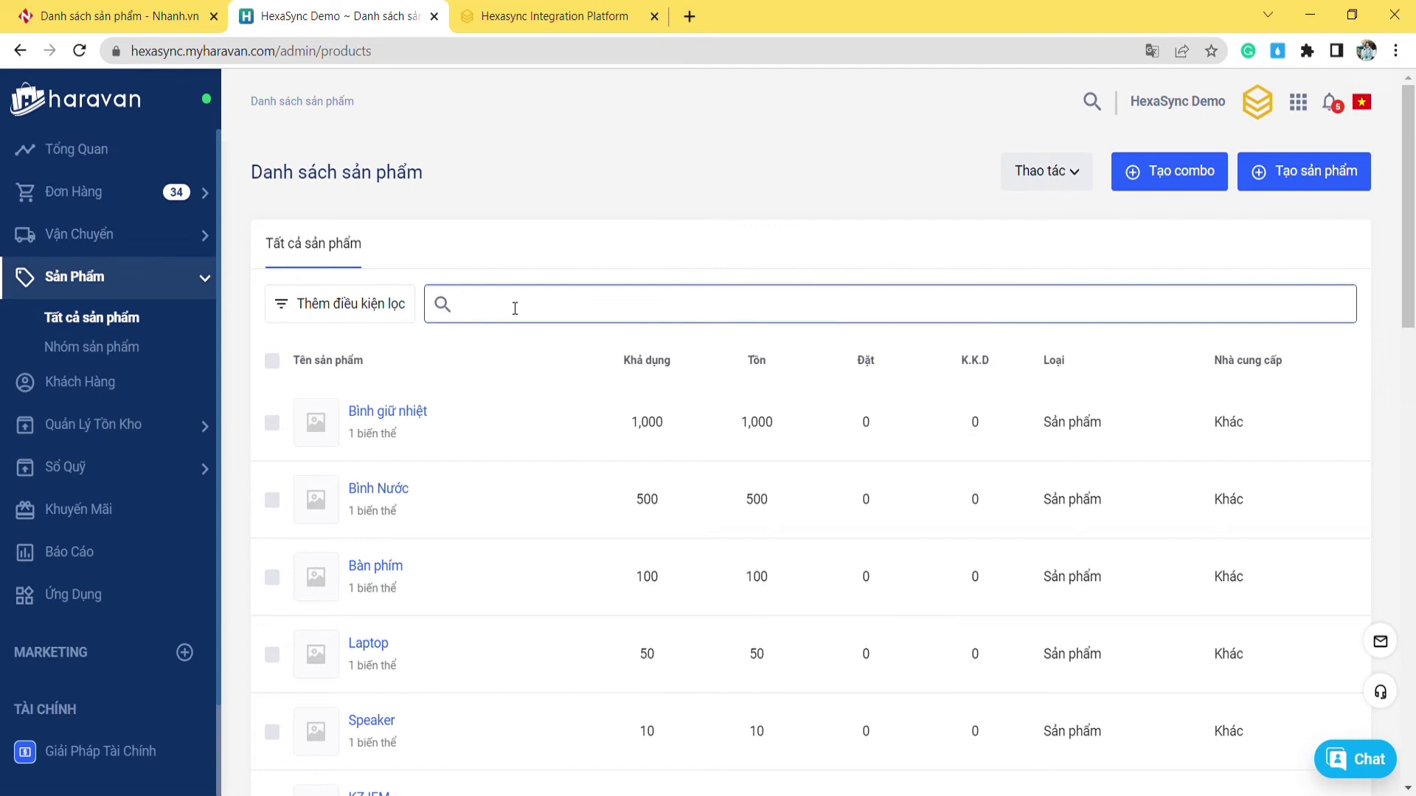
type("BGN1")
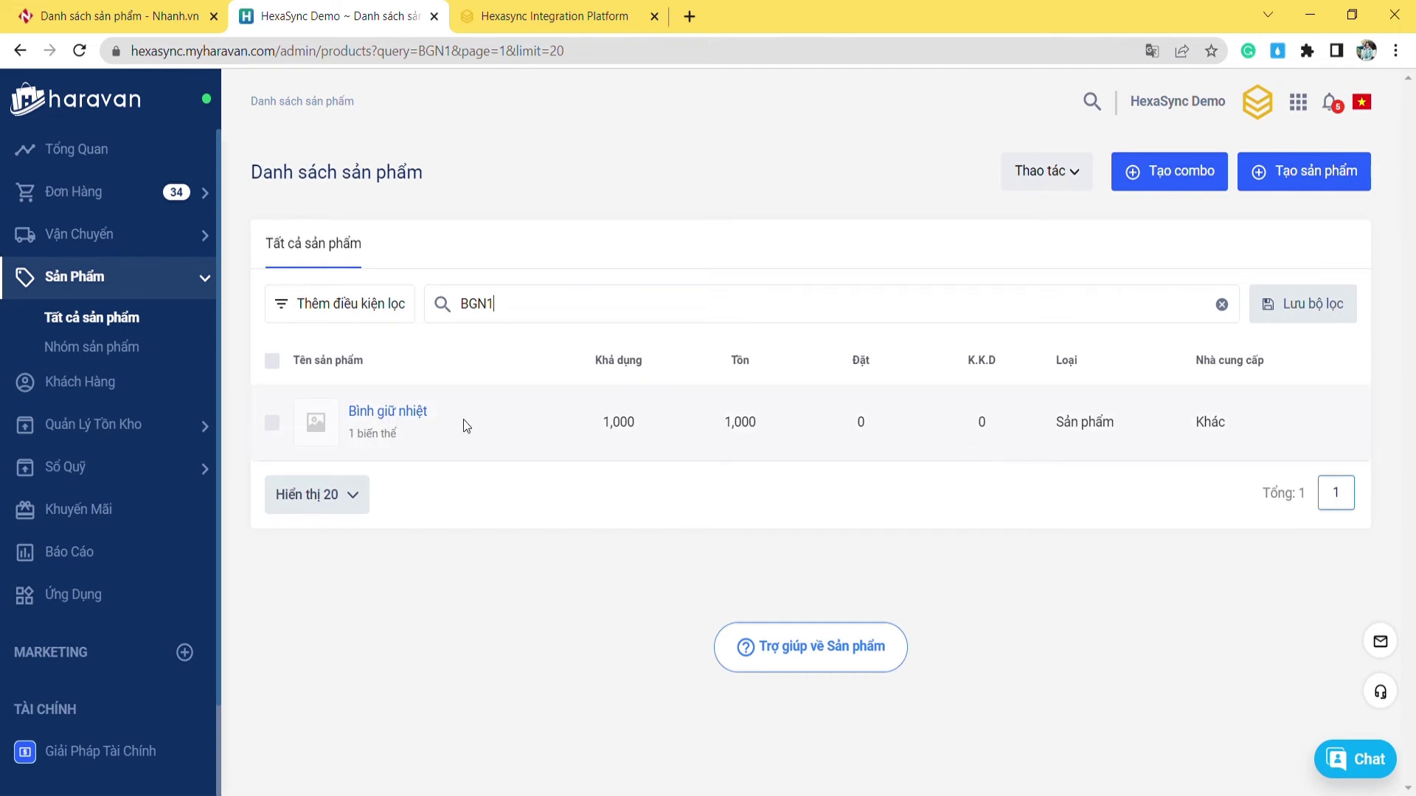
- Open the Bình giữ nhiệt product in Haravan and examine its variant's SKU, price and available stock
left_click(415, 412)
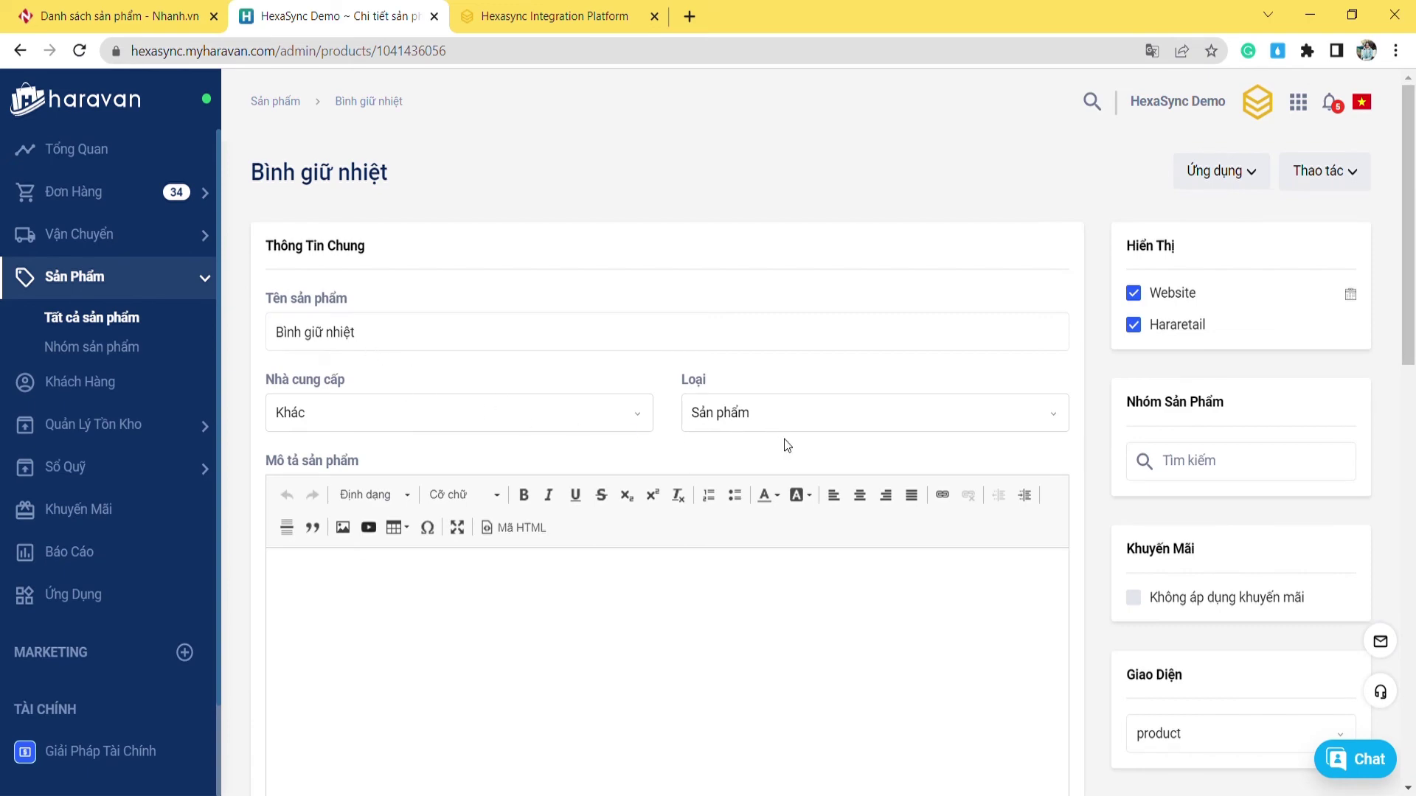
scroll(813, 472, "down", 8)
scroll(812, 474, "down", 6)
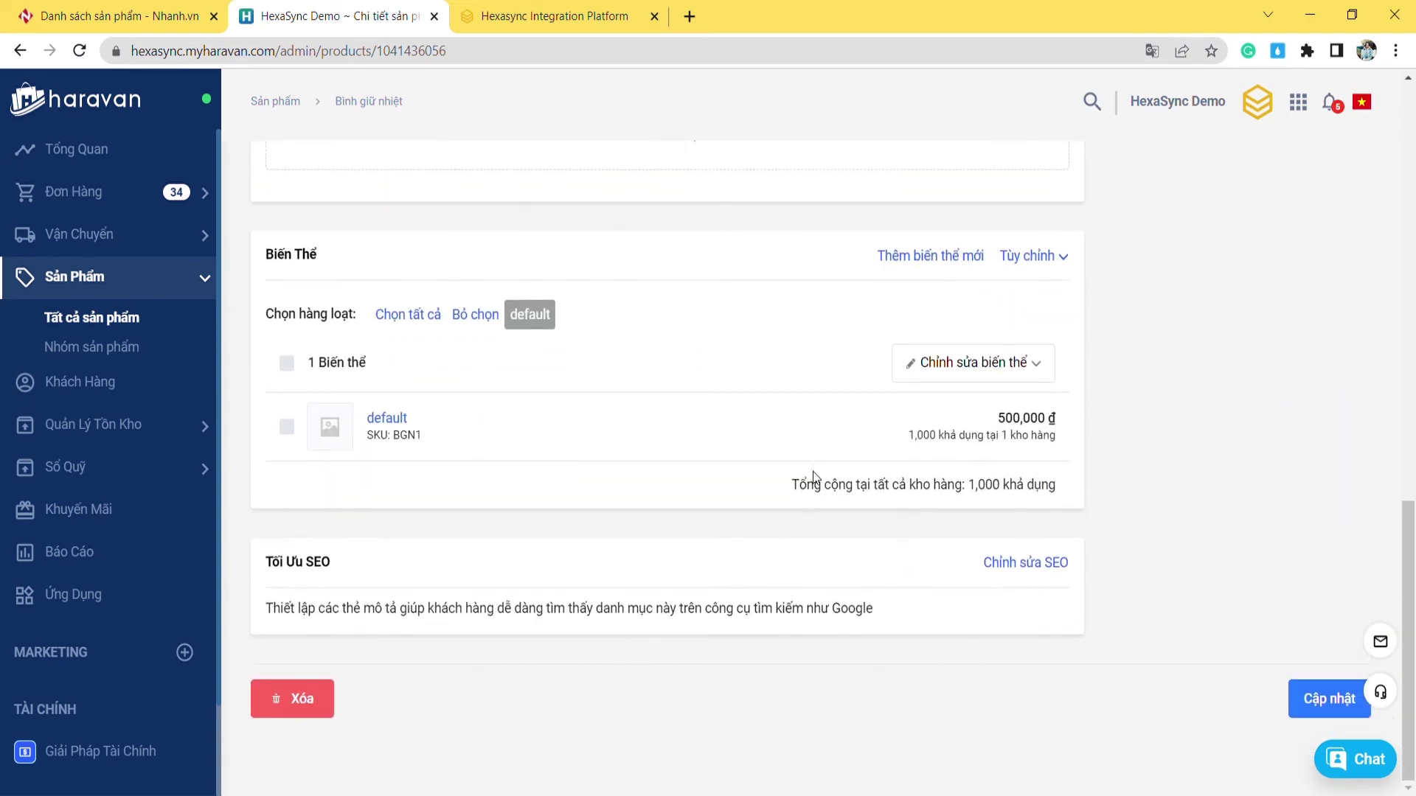